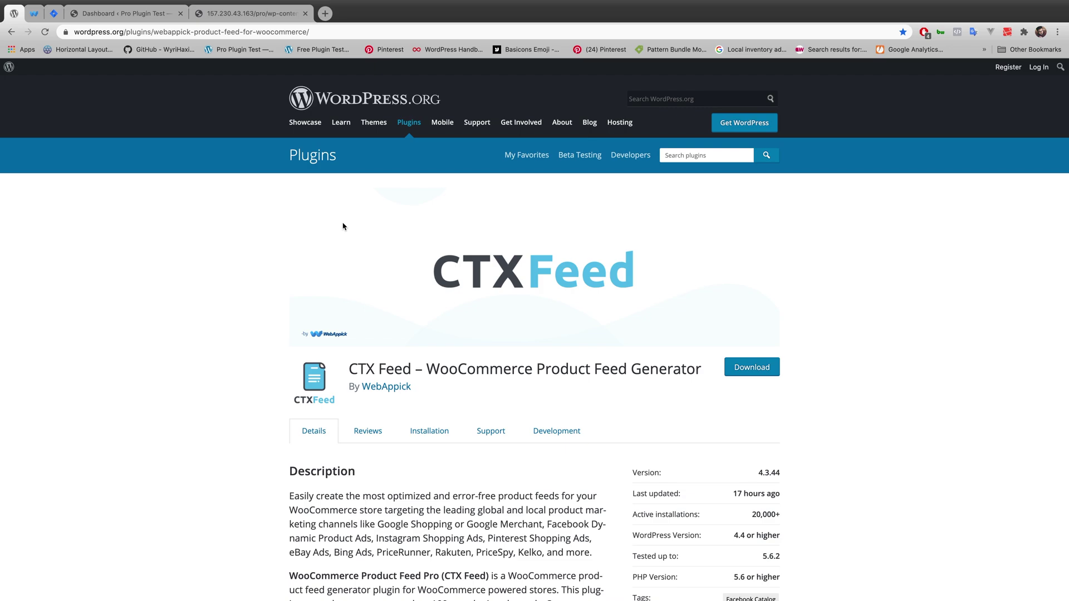
Step: Switch from the wordpress.org plugin page to the 'Dashboard ‹ Pro Plugin Test' admin tab
click(122, 14)
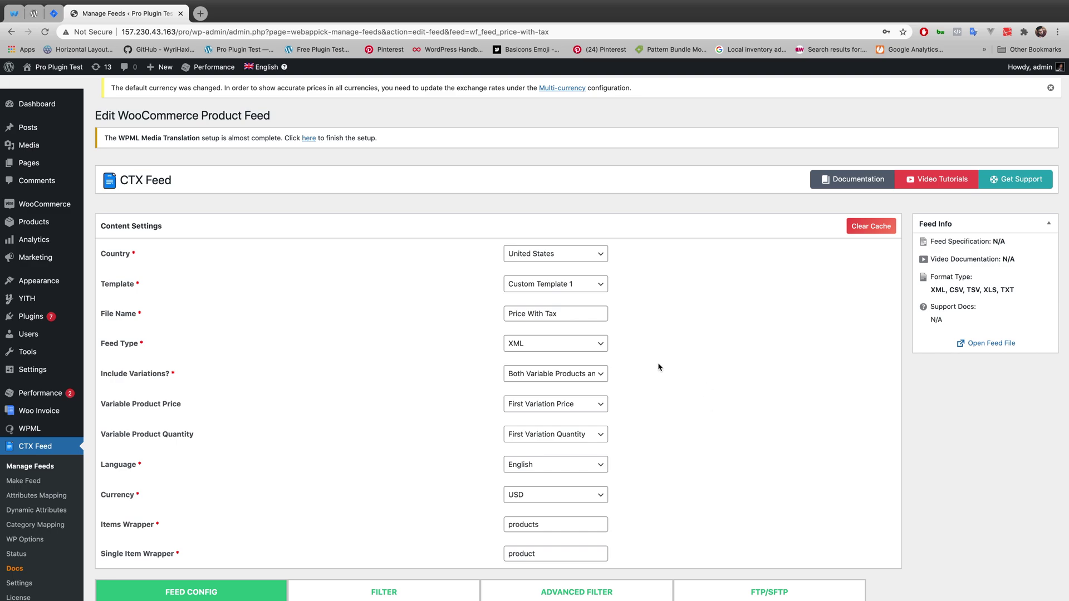
Step: In WooCommerce General settings, enable taxes and keep Shop base address as default customer location
mouse_move(55, 210)
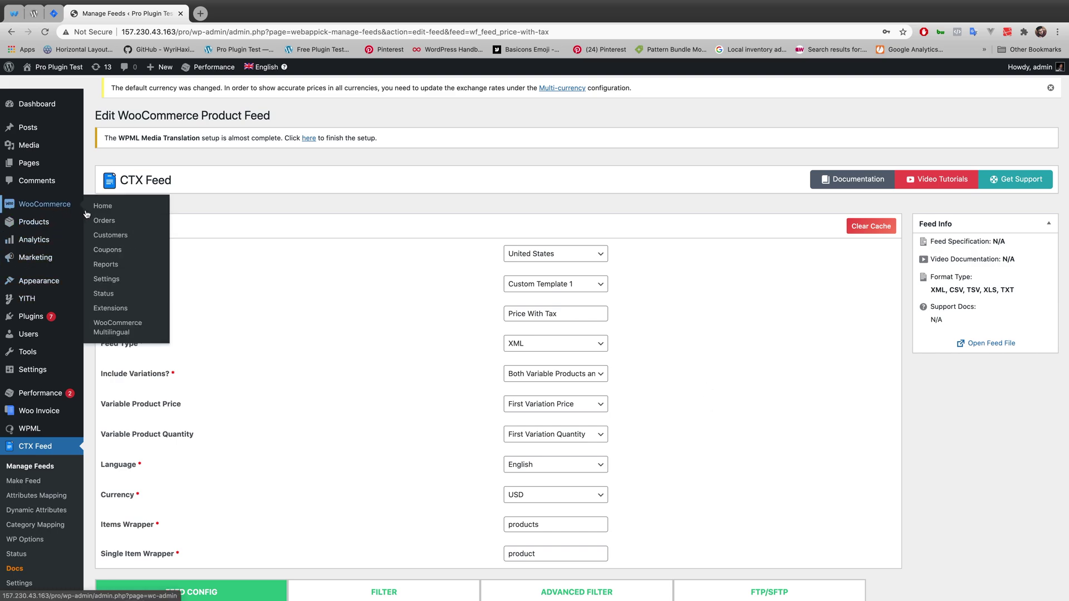
click(114, 285)
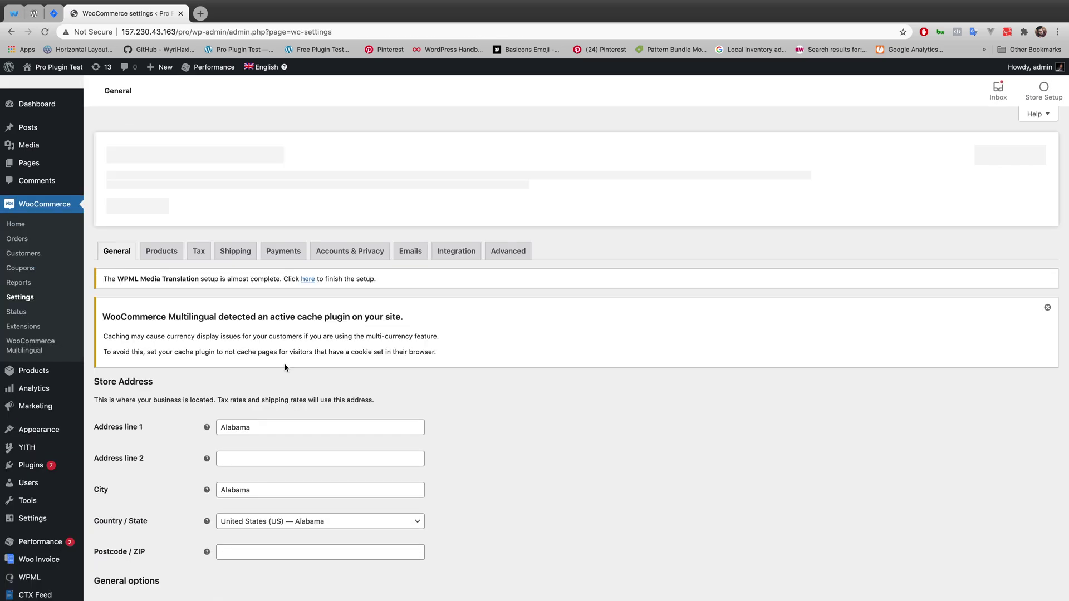
scroll(284, 364, down, 5)
scroll(284, 364, down, 2)
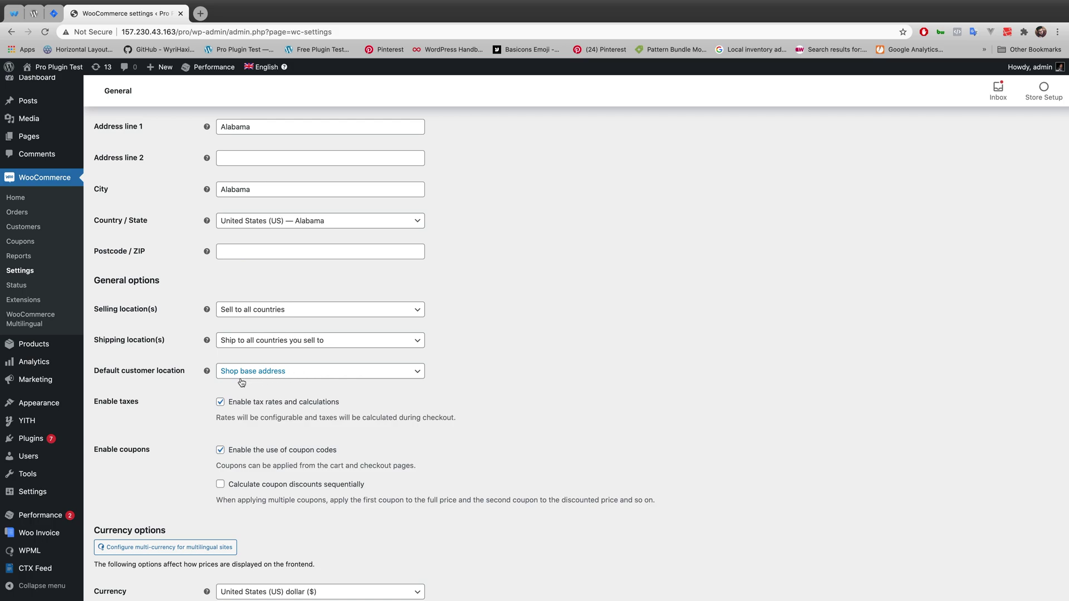
click(289, 380)
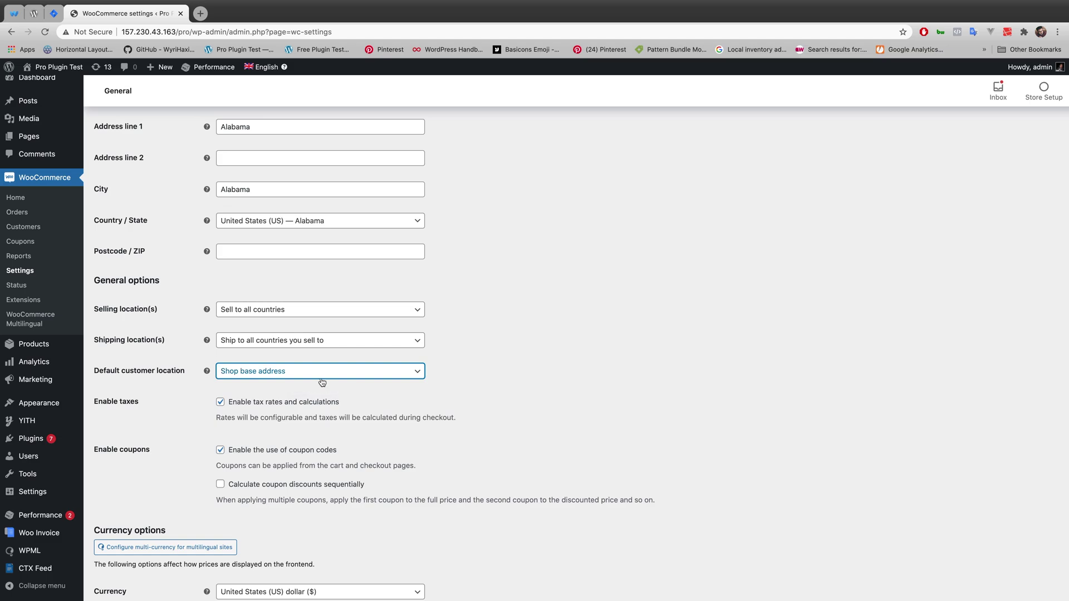
click(290, 376)
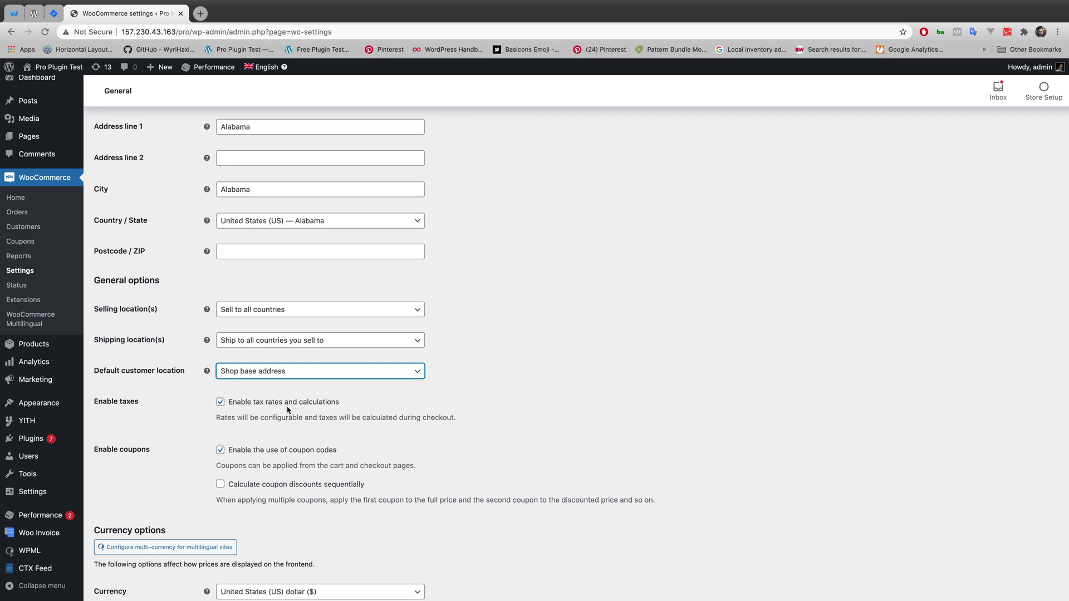
Step: Go to the CTX Feed Manage Feeds list of existing feeds
scroll(534, 334, down, 4)
mouse_move(32, 570)
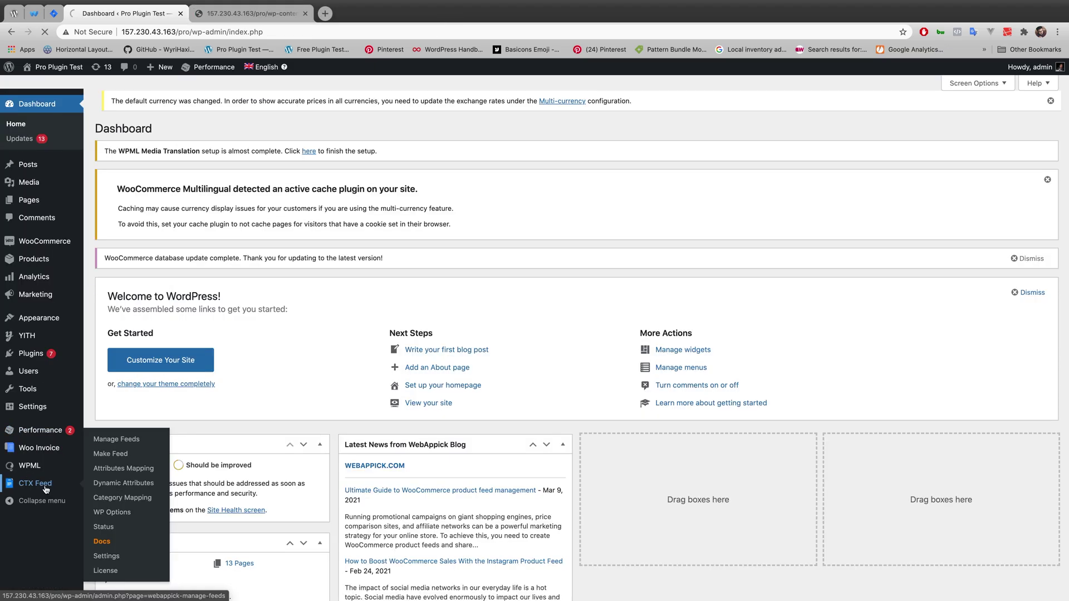
click(50, 488)
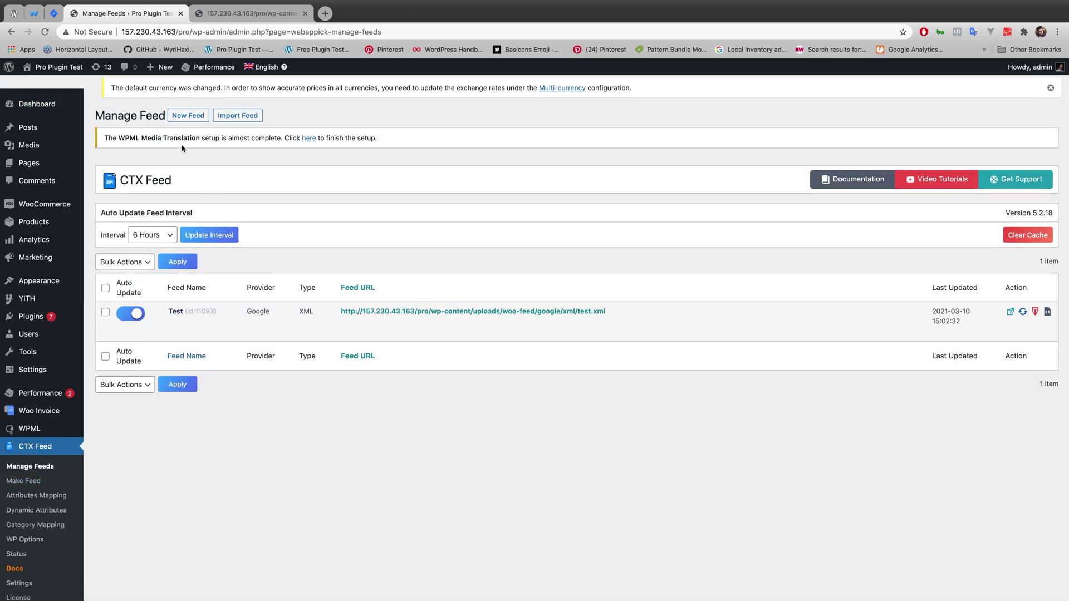
Step: Start a new feed with country United States and template Custom Template 1
click(188, 115)
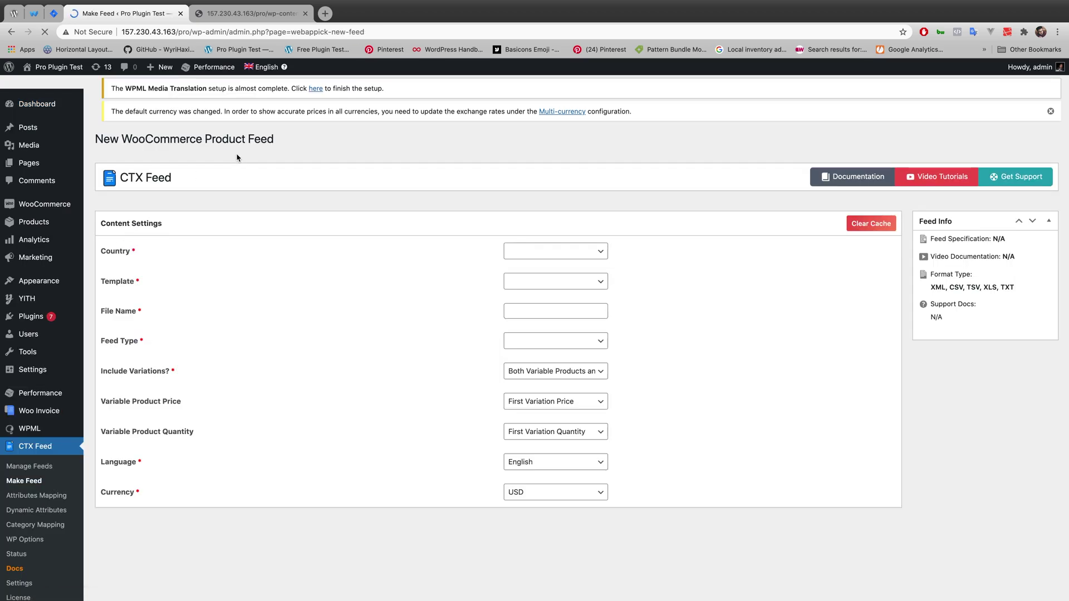
click(580, 262)
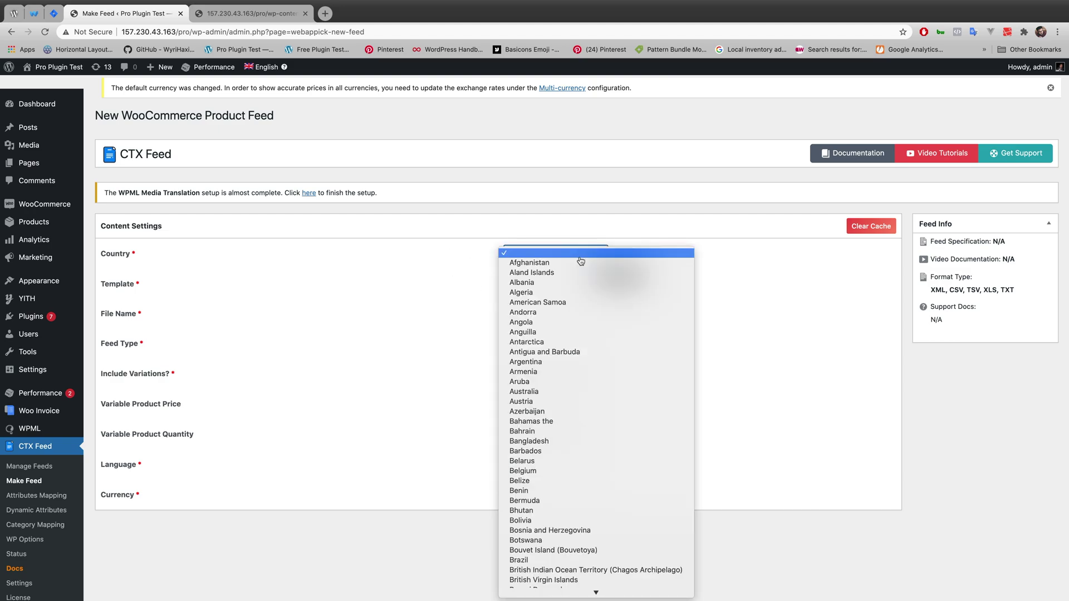
key(n)
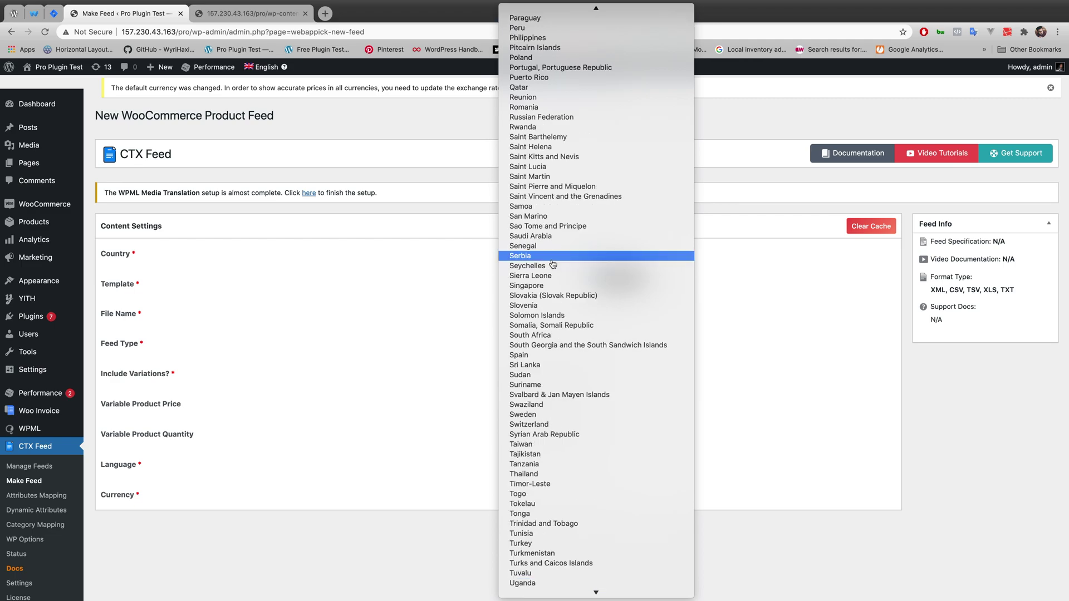
scroll(564, 378, down, 5)
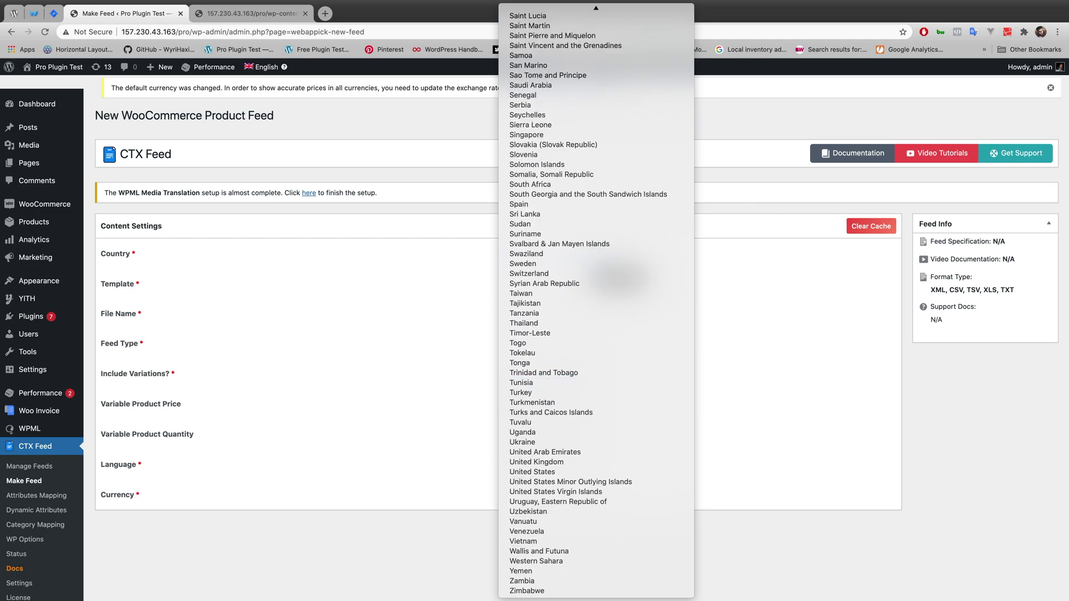
click(557, 472)
click(555, 284)
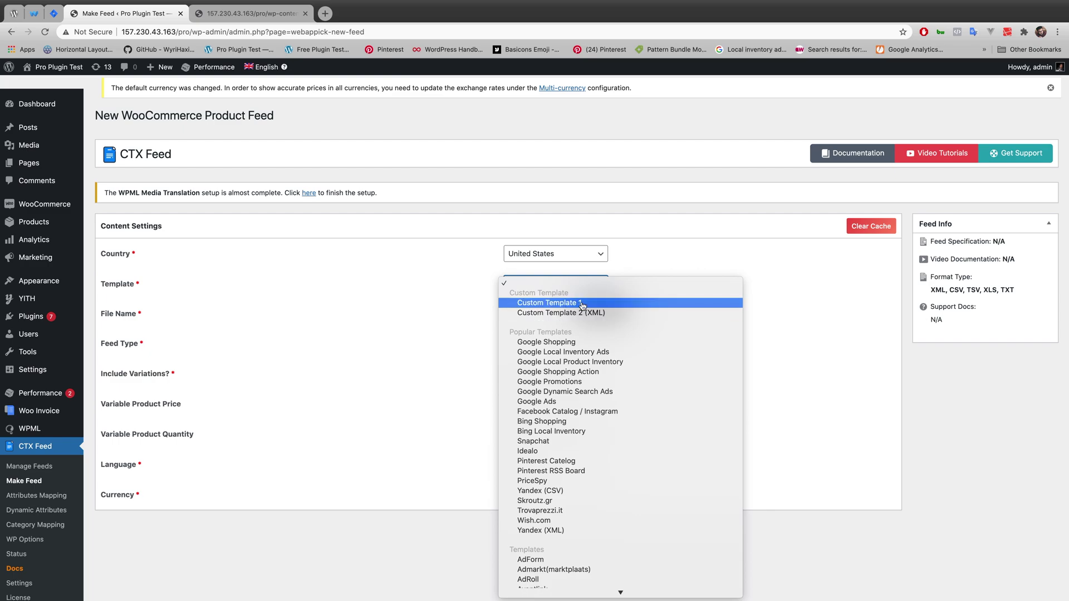
click(582, 303)
Step: Name the feed file 'Price With Tax' and set its feed type to XML
click(547, 315)
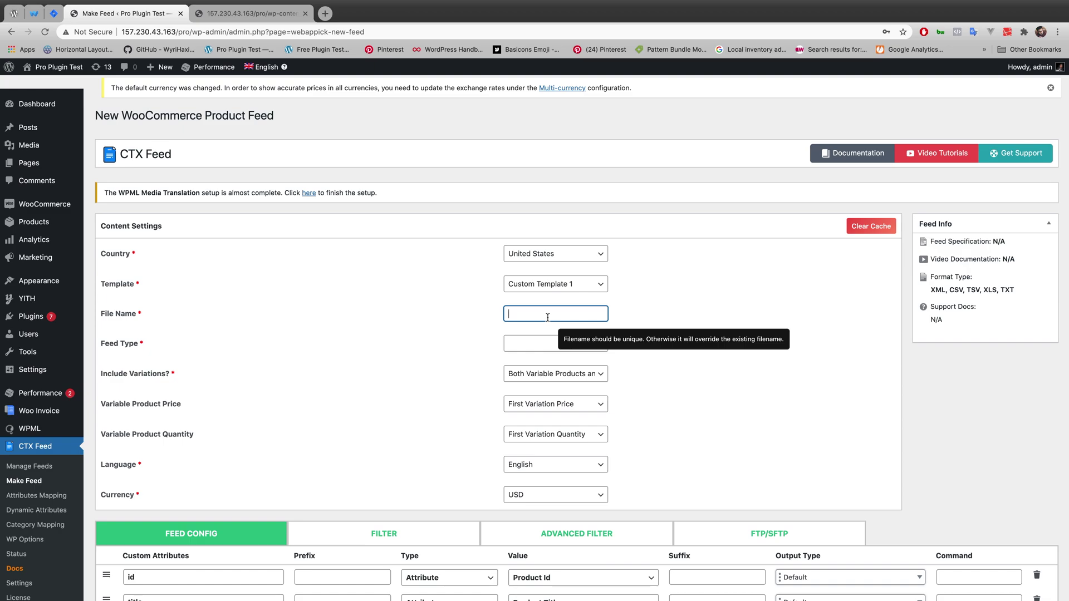
text(Price With Tax)
scroll(540, 345, down, 1)
click(540, 343)
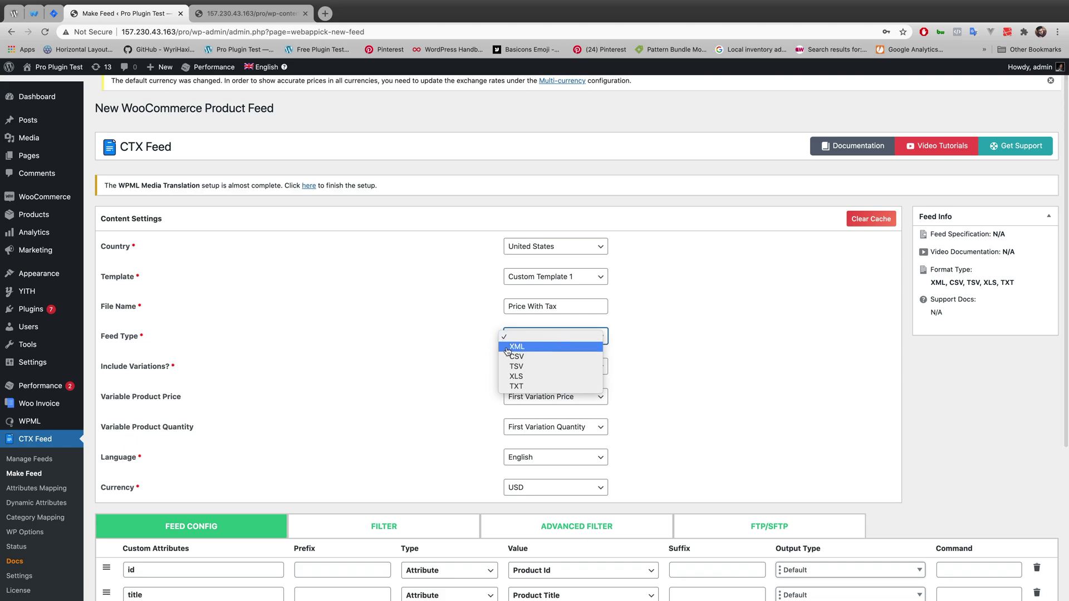
click(539, 346)
scroll(641, 343, down, 2)
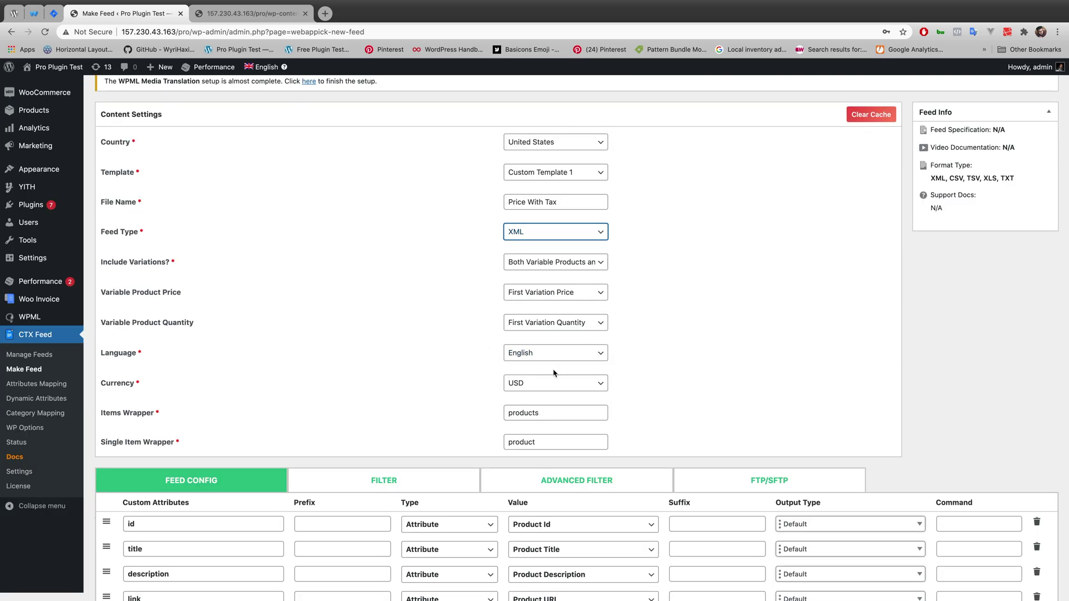
scroll(399, 495, down, 2)
Step: Delete the price, categories, brand, image_link, link and description rows, then add three blank rows
scroll(399, 495, down, 2)
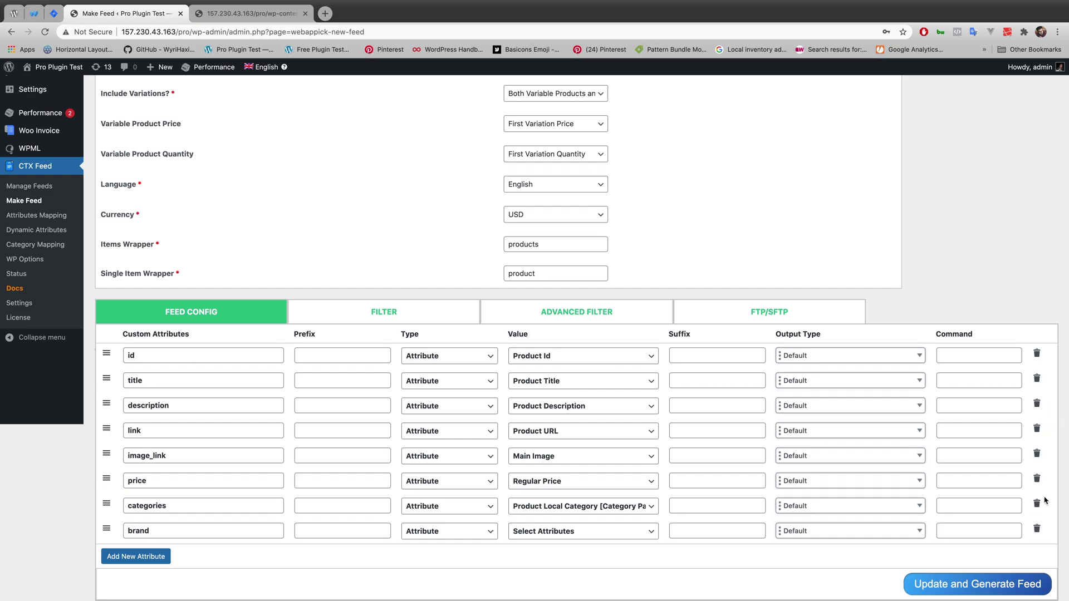
triple_click(1037, 530)
double_click(1037, 531)
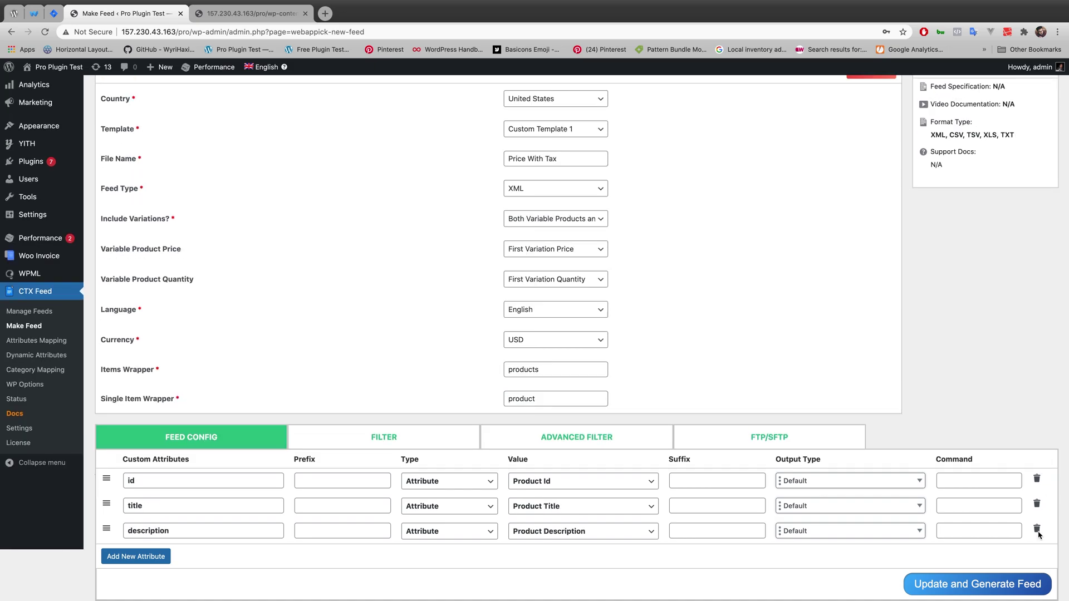
click(1037, 531)
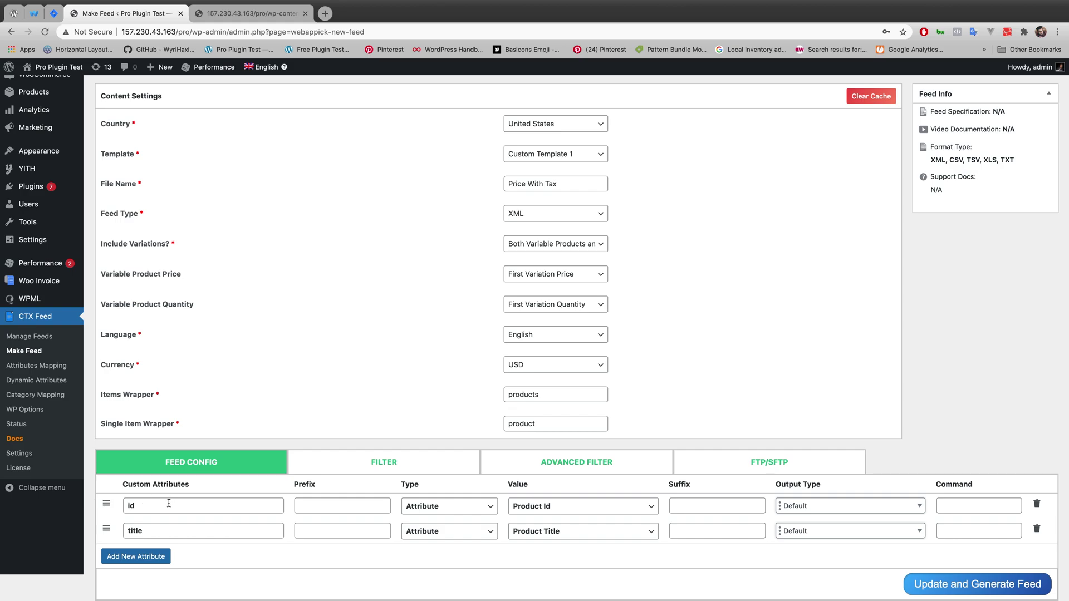
triple_click(144, 560)
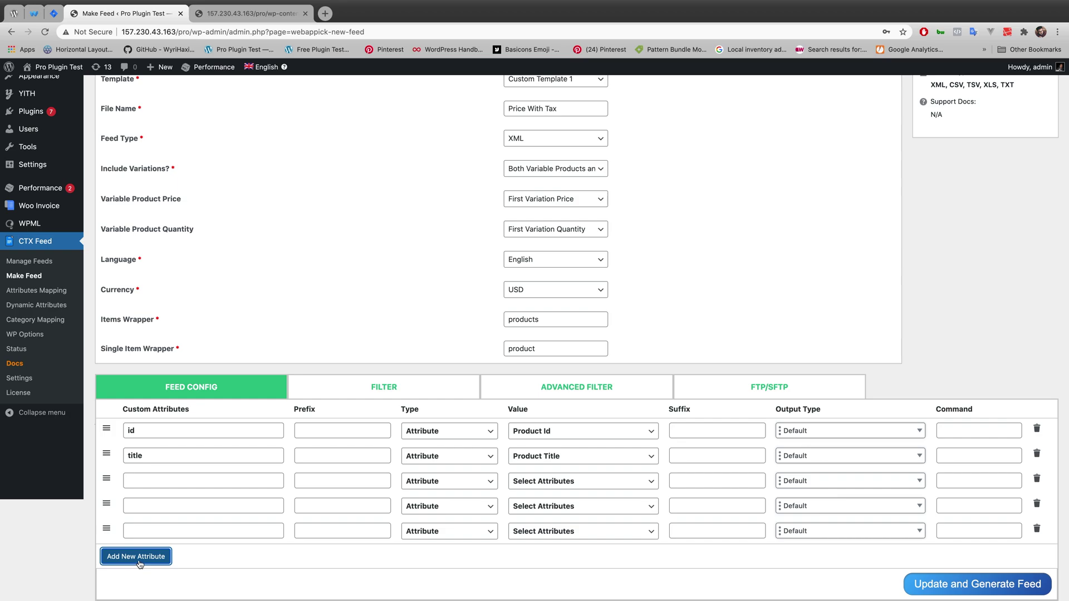
Step: Name rows three to six regular_price, sale_price, regular_price_with_tax and sale_price_with_tax
click(139, 557)
click(184, 479)
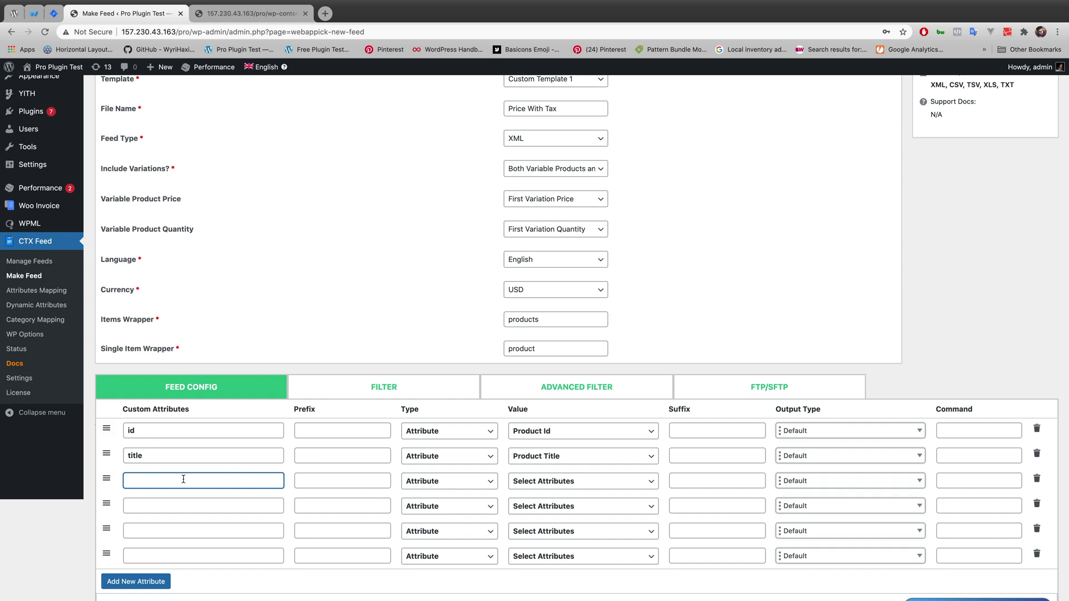
text(regular_price)
click(179, 506)
text(sale_price)
click(150, 536)
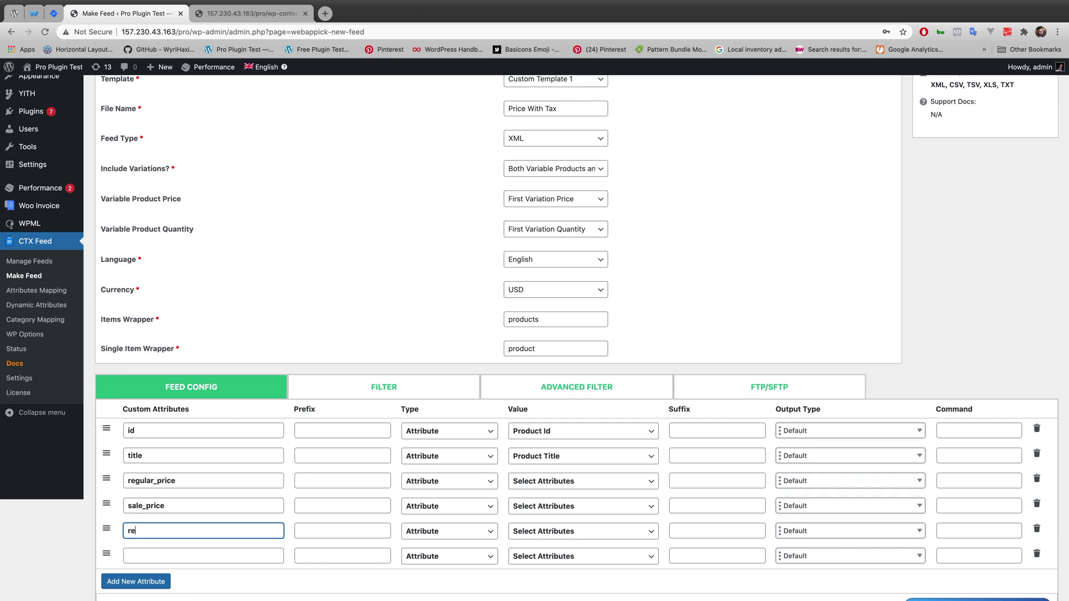
text(regular_price_with_tax)
click(167, 555)
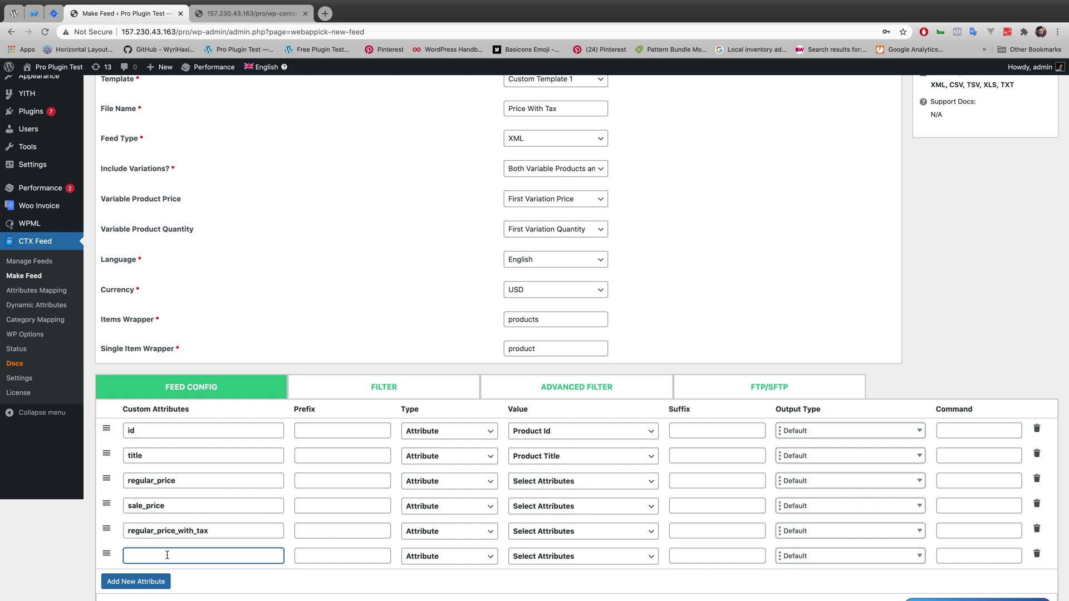
text(l)
text(sale_)
text(price_with_tax)
Step: Map regular_price to Regular Price and sale_price to Price
click(554, 482)
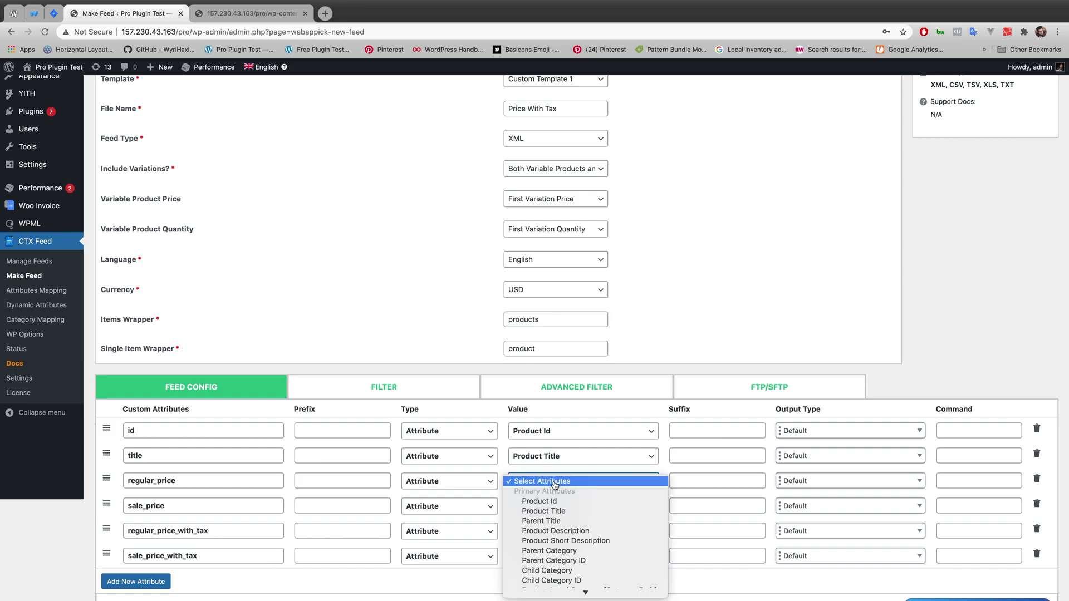
scroll(557, 492, down, 10)
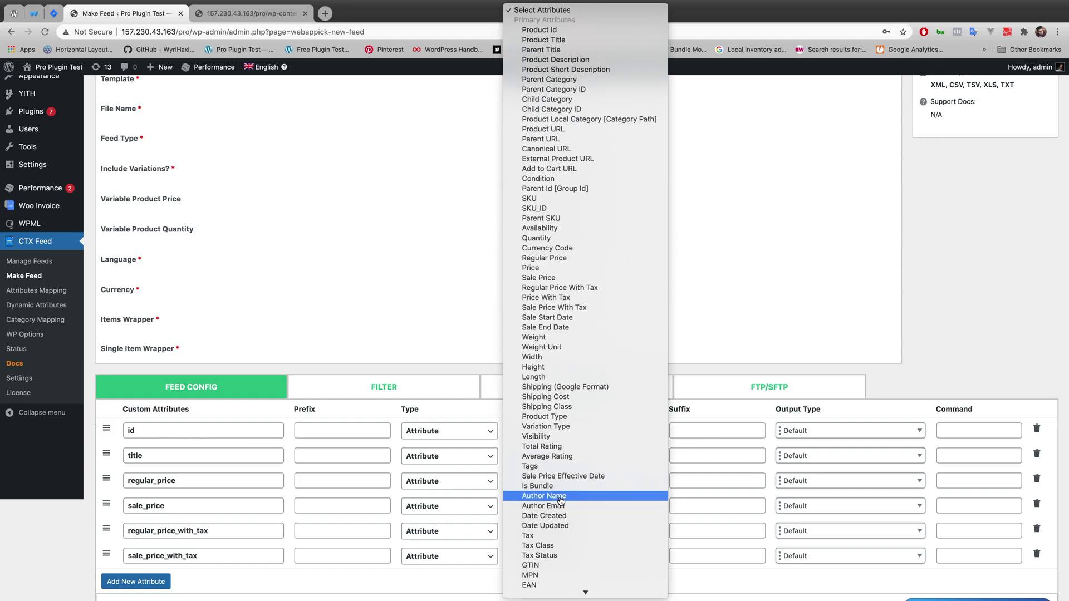
click(569, 259)
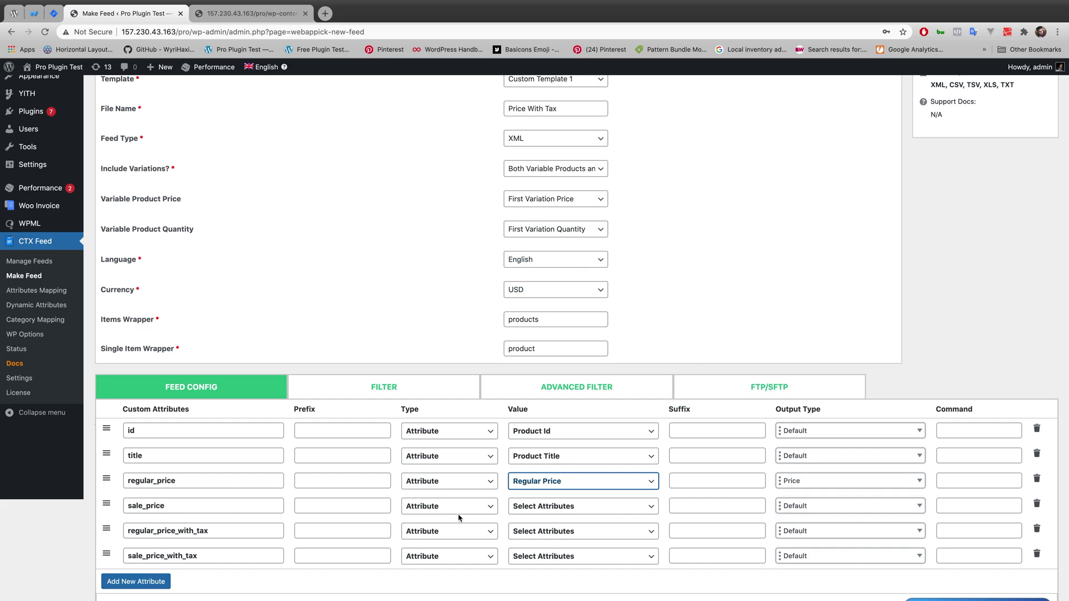
click(595, 509)
scroll(596, 515, down, 15)
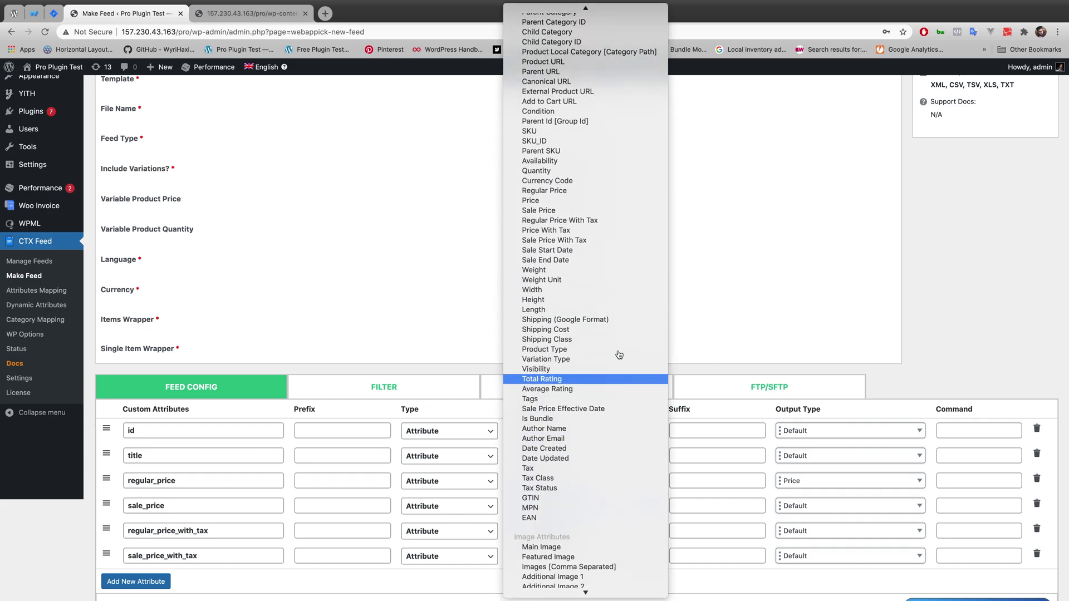
click(556, 200)
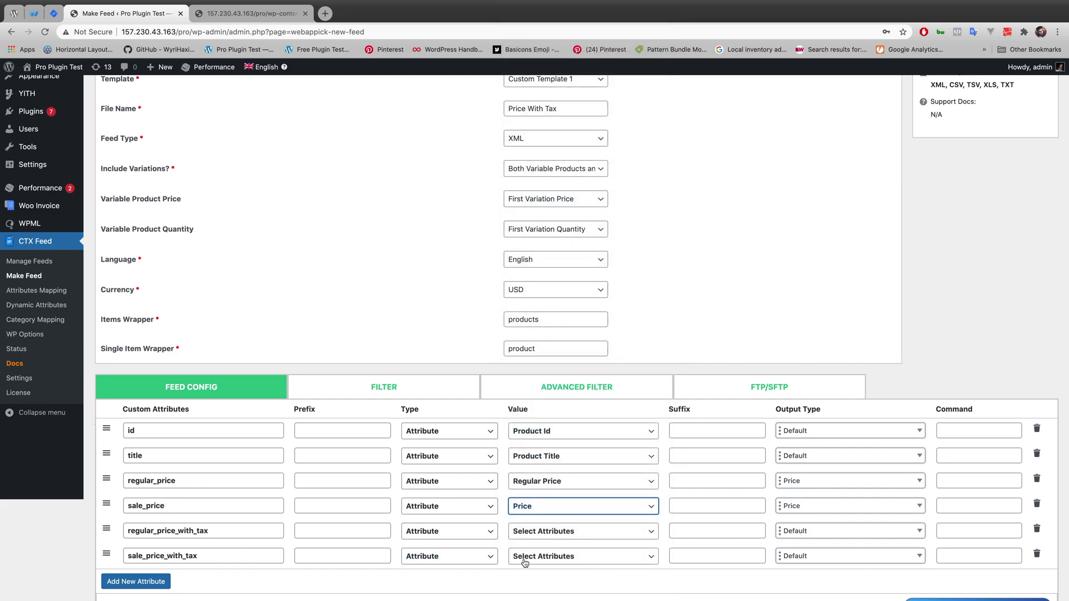
Step: Map regular_price_with_tax to Regular Price With Tax and sale_price_with_tax to Price With Tax, then save and generate
click(572, 535)
scroll(574, 541, down, 5)
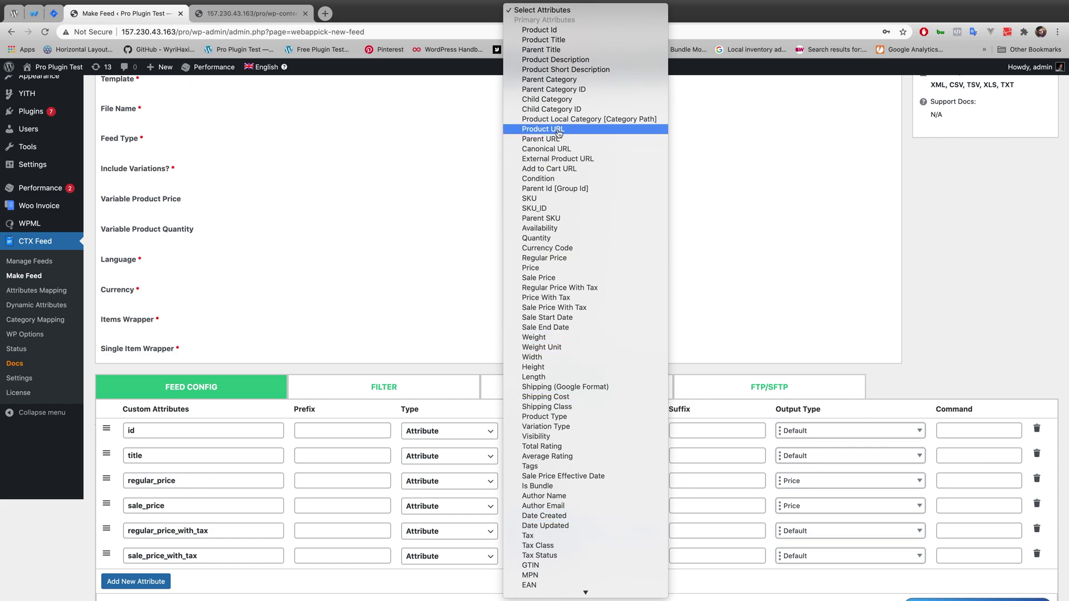
click(559, 288)
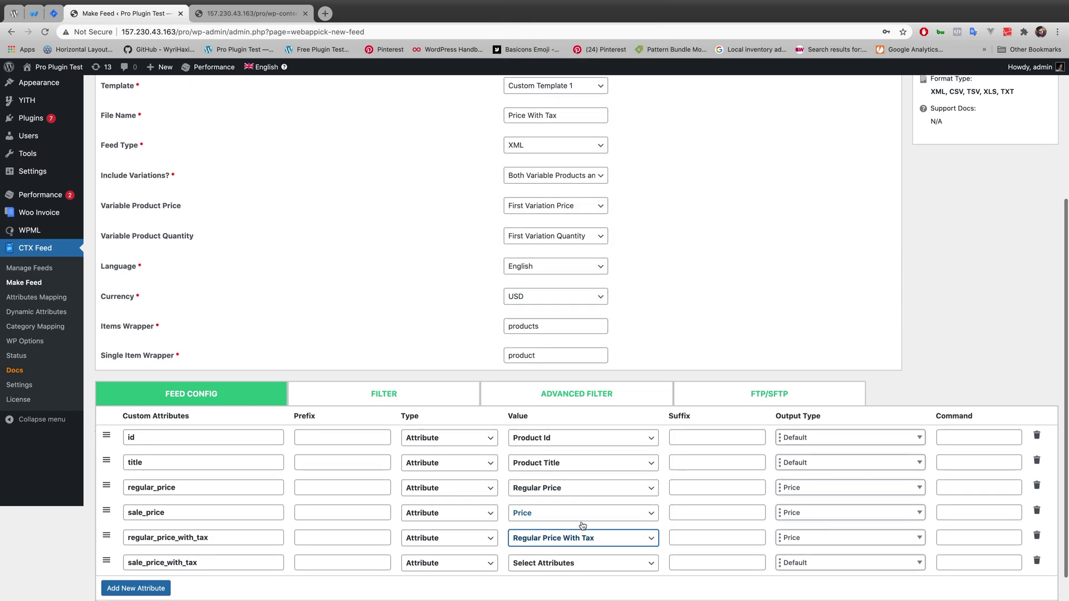
click(573, 567)
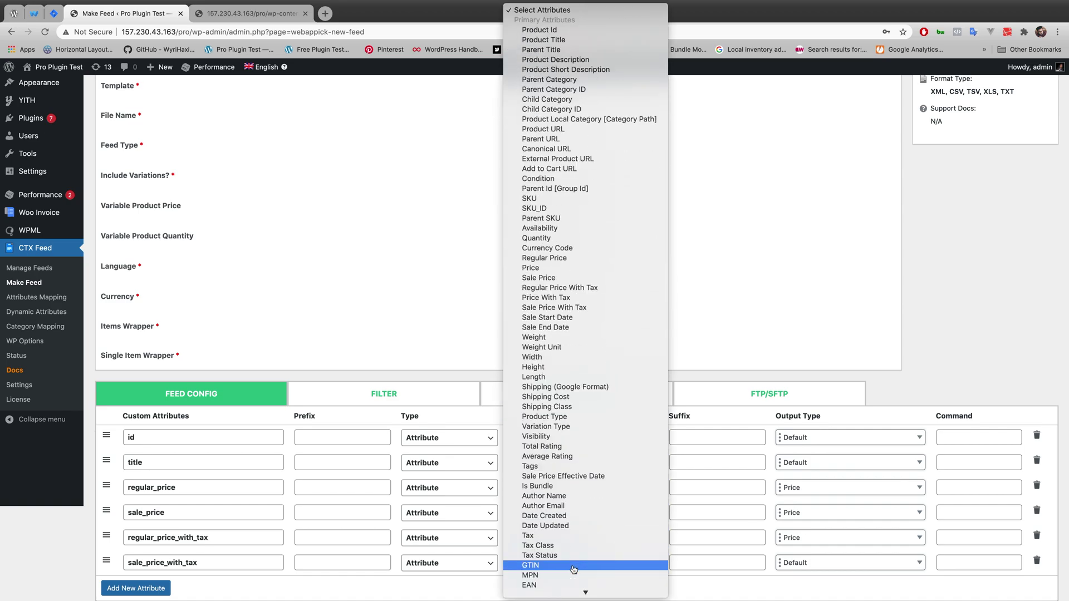
click(557, 300)
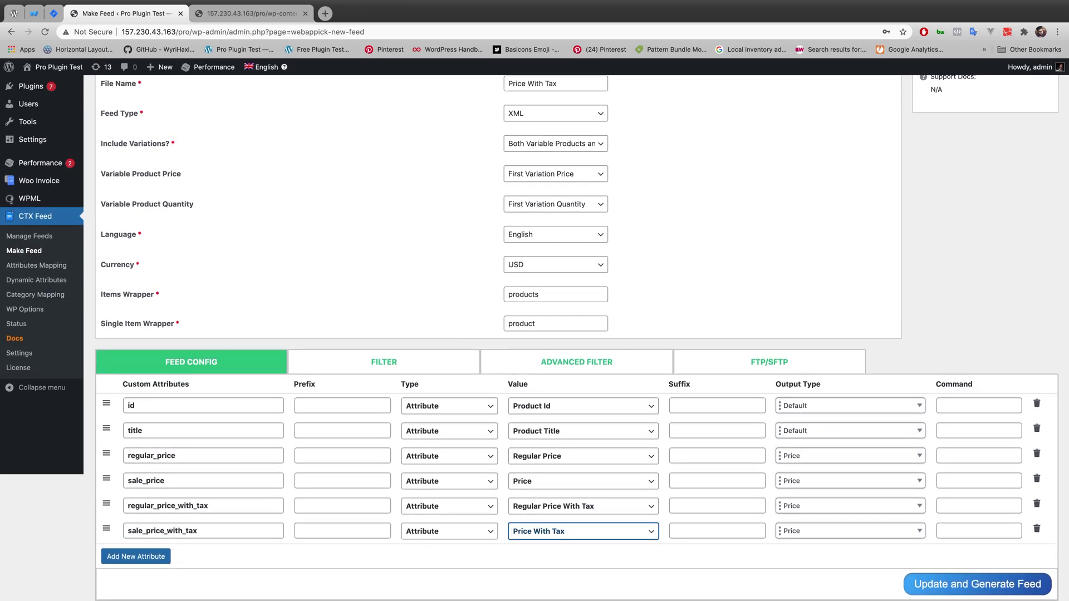
click(994, 593)
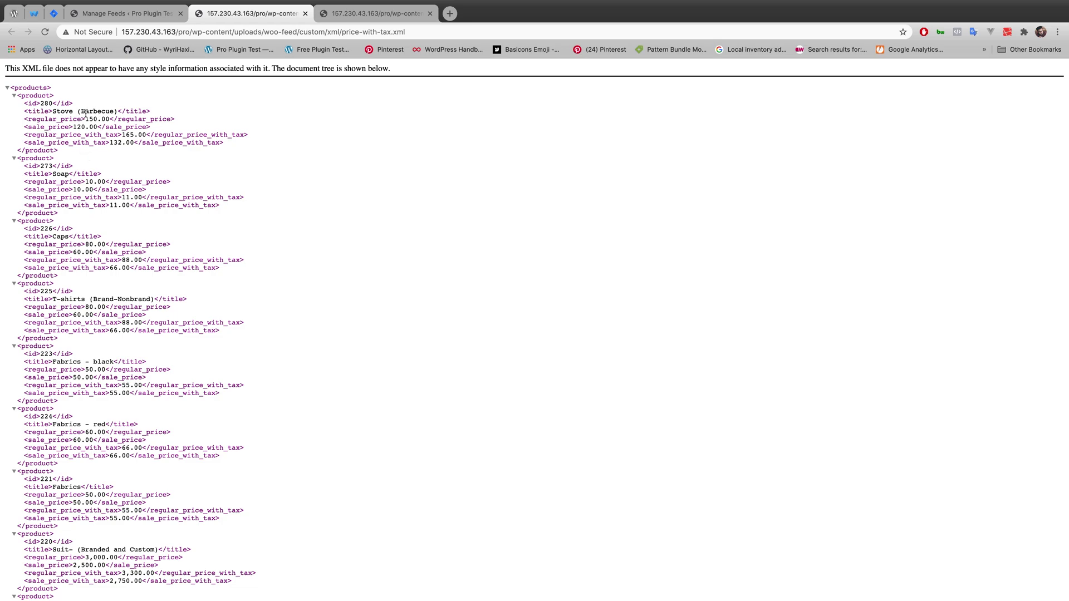
Step: Review price-with-tax.xml, highlighting the first product's regular price 150.00
scroll(154, 265, down, 2)
scroll(154, 265, up, 2)
drag(88, 120, 103, 120)
click(72, 128)
drag(73, 127, 101, 127)
drag(110, 119, 147, 139)
drag(73, 127, 150, 143)
drag(85, 181, 149, 197)
scroll(134, 201, down, 3)
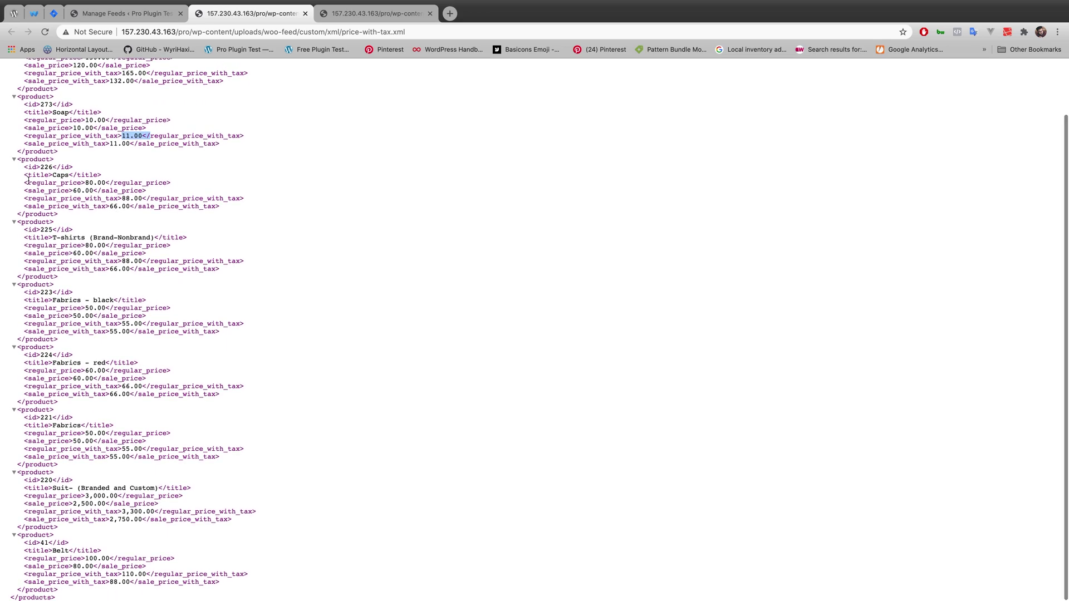
scroll(87, 184, up, 1)
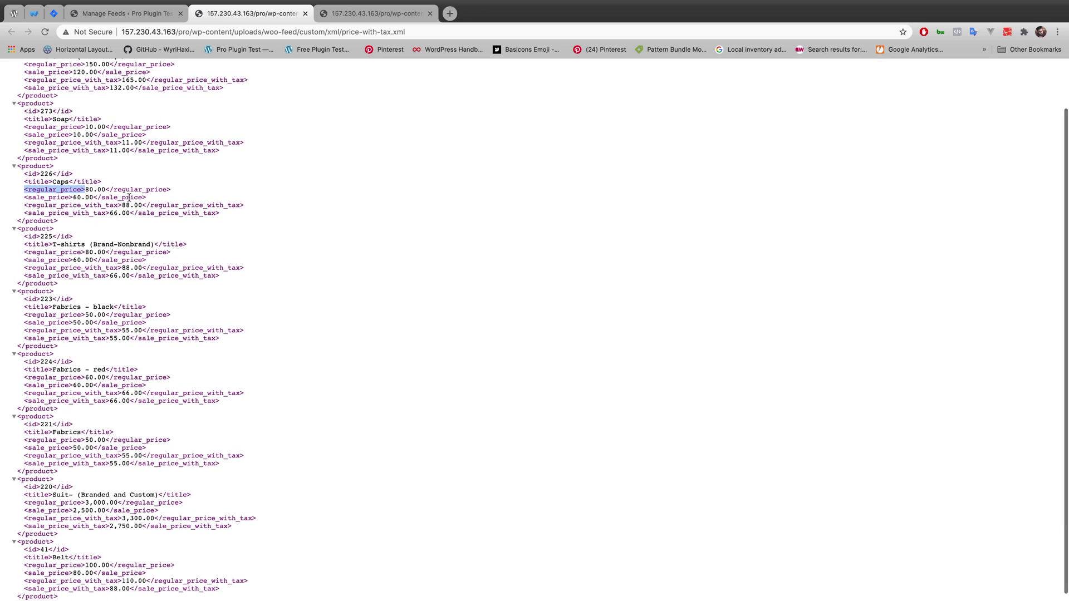
drag(121, 205, 128, 206)
click(128, 206)
scroll(83, 197, down, 1)
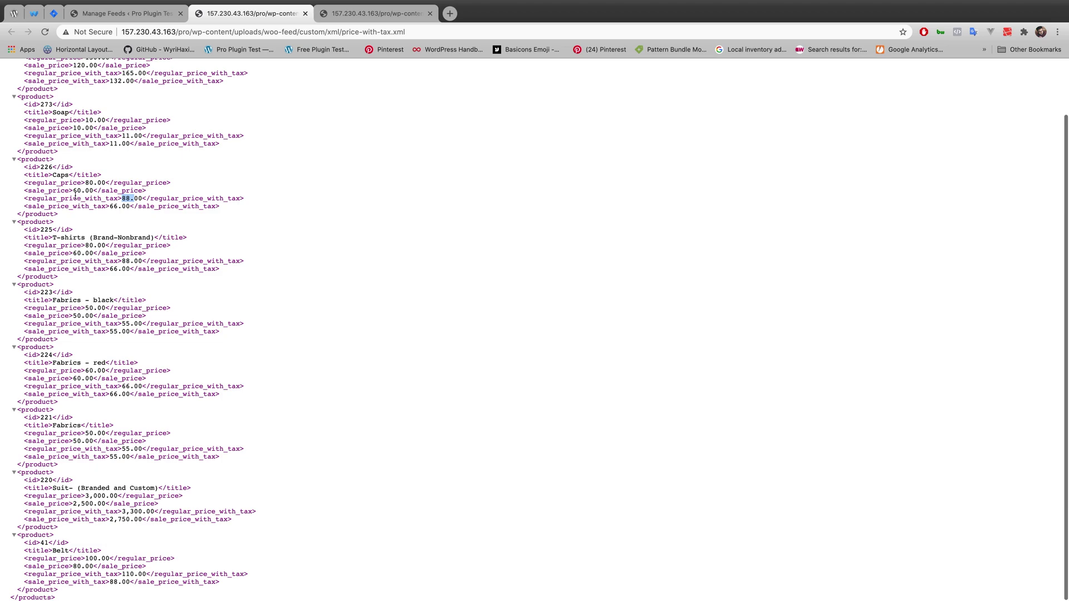
scroll(77, 191, down, 1)
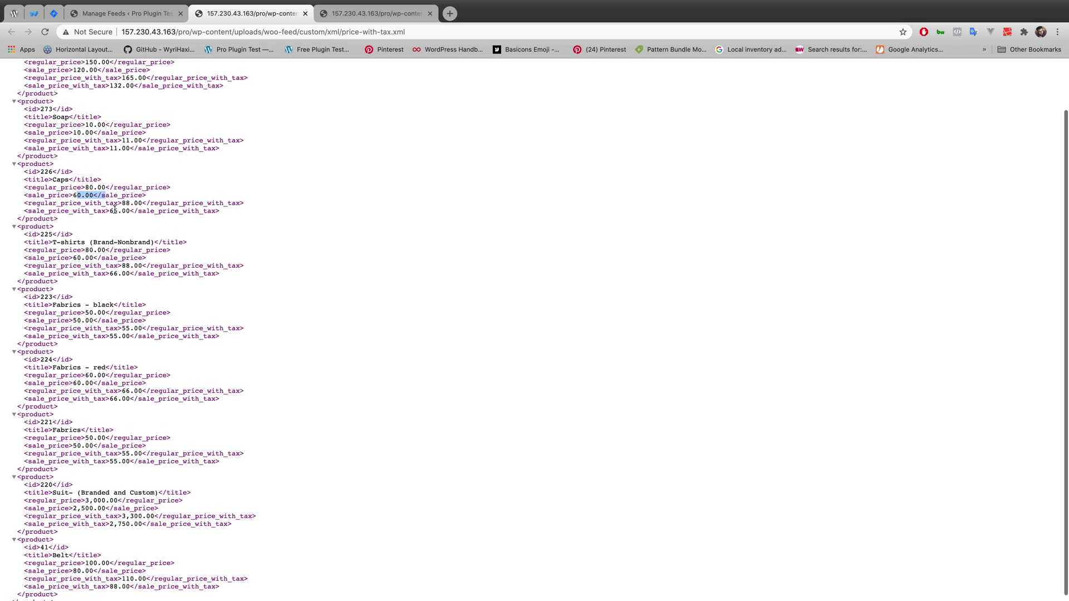
drag(58, 214, 123, 215)
scroll(127, 210, up, 2)
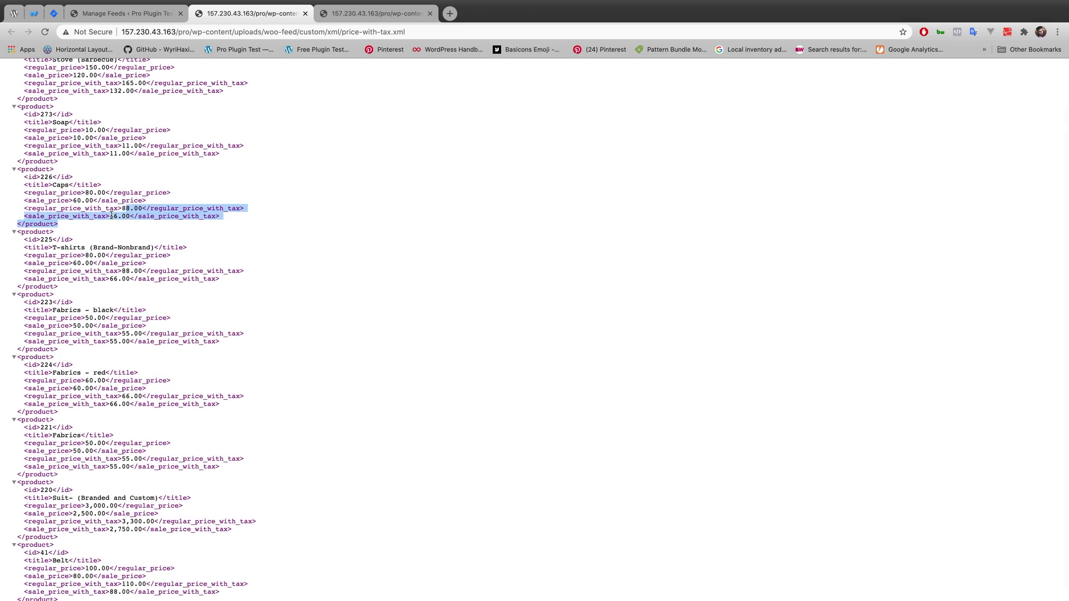
scroll(123, 214, down, 1)
scroll(123, 214, down, 2)
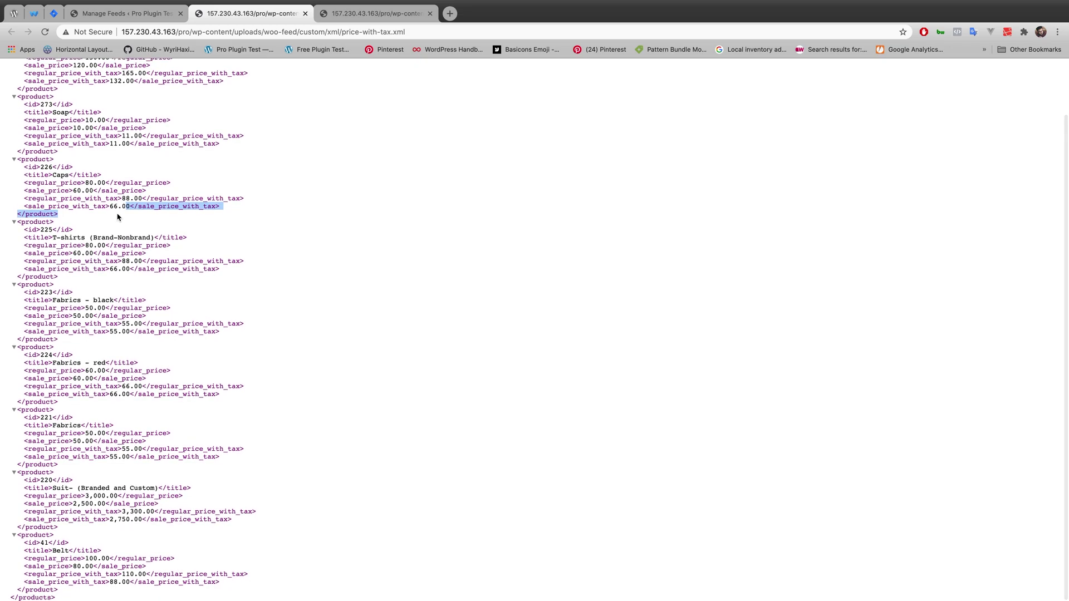
click(119, 218)
scroll(118, 220, down, 1)
scroll(119, 219, up, 1)
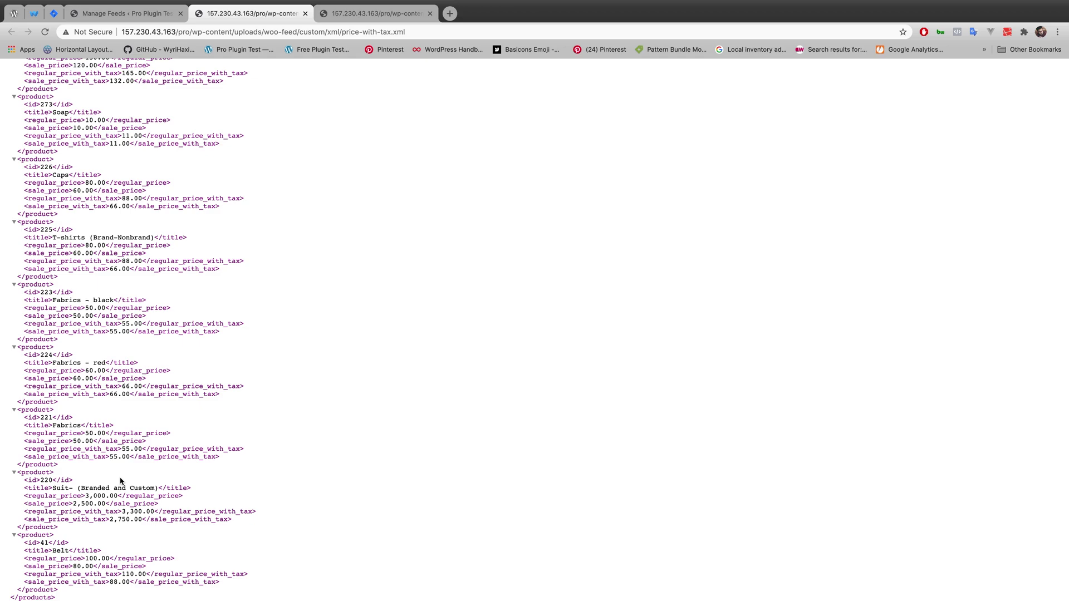
click(125, 13)
click(245, 14)
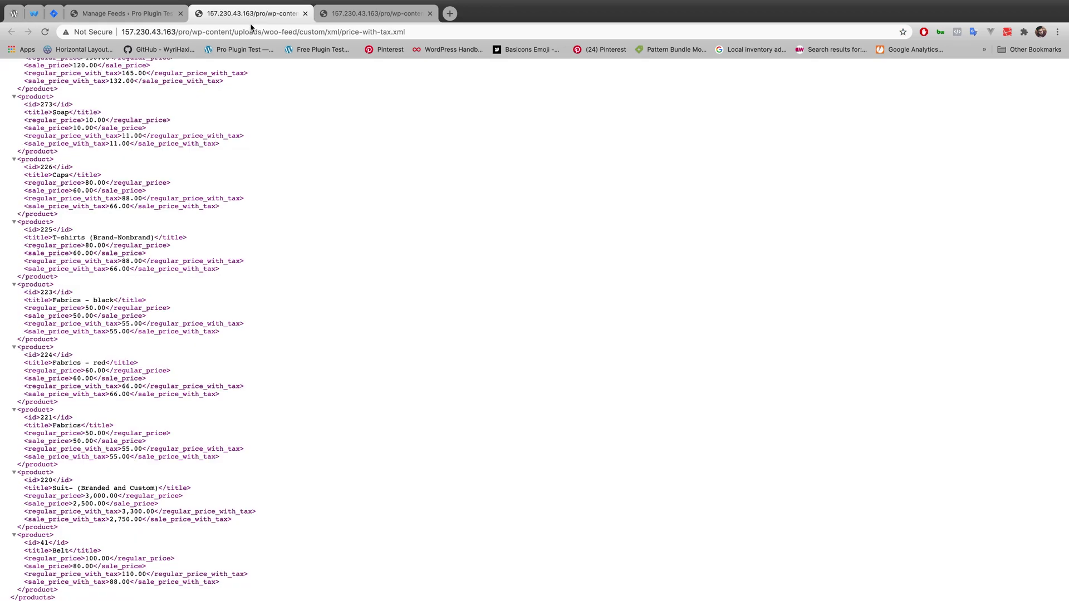